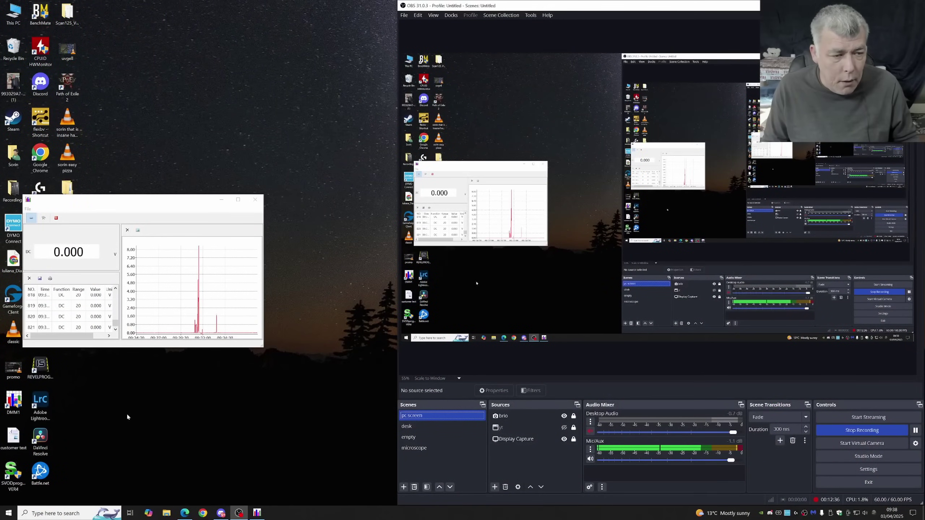
# Step: Switch to REVELPROG-IS and read the chip's device identification as a FLASH SPI 25 series device at 1.8 V
pyautogui.click(35, 365)
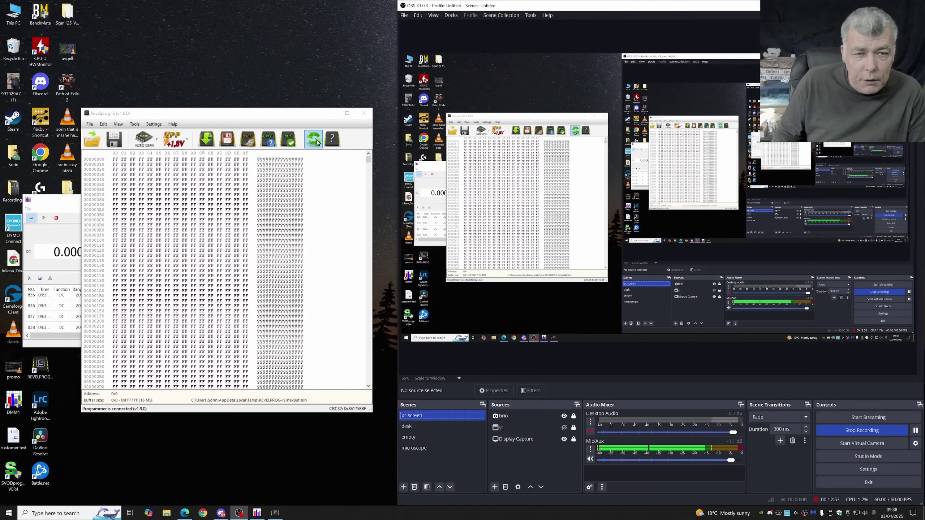
pyautogui.click(336, 141)
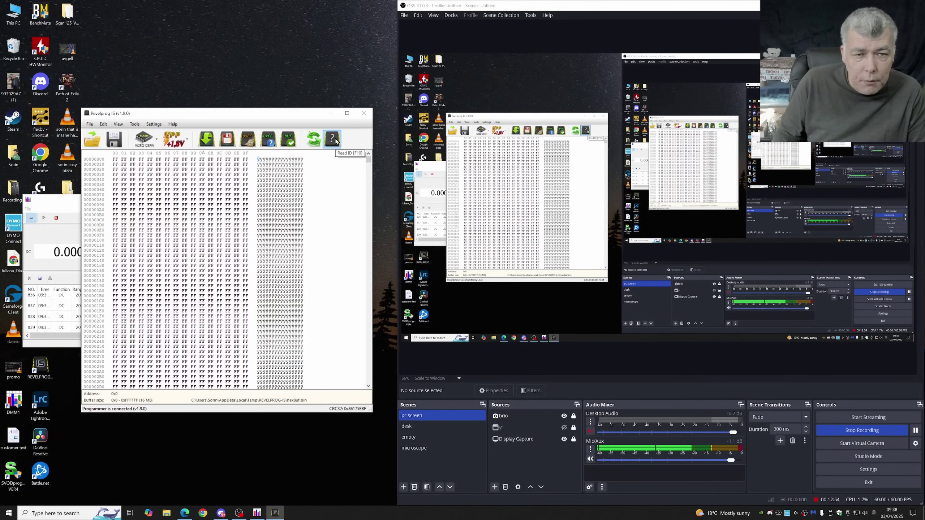
pyautogui.click(336, 141)
pyautogui.click(216, 248)
pyautogui.click(268, 242)
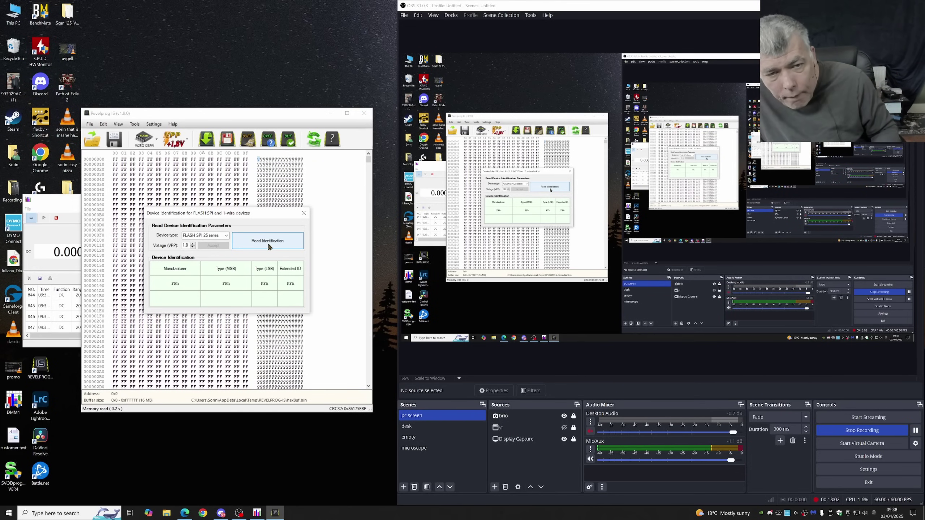
pyautogui.click(267, 242)
pyautogui.press('Escape')
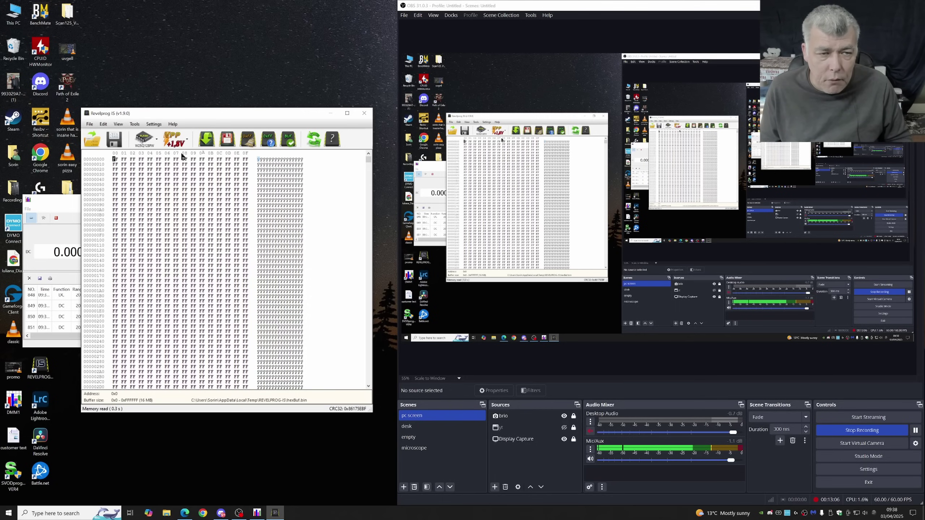
# Step: Read the flash chip's memory into the buffer at 1.8 V and look through the hex data
pyautogui.click(207, 139)
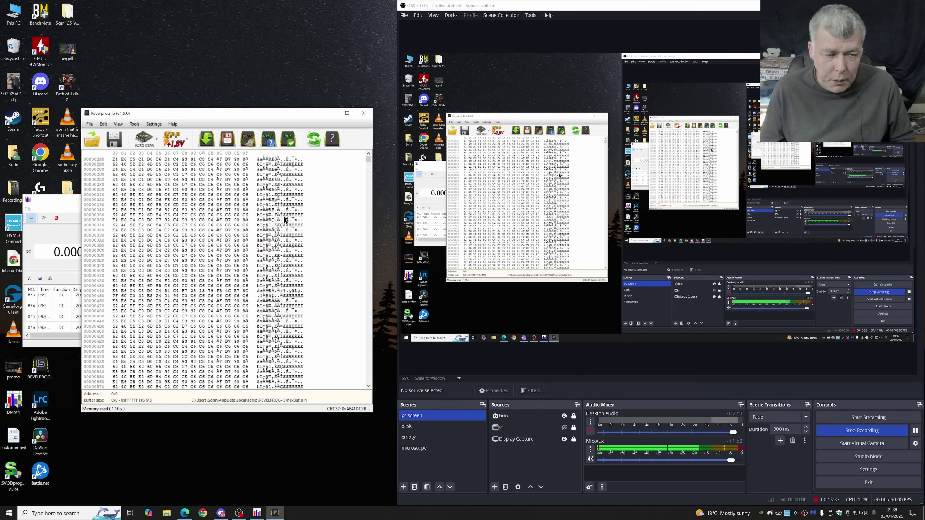
pyautogui.scroll(-20, 286, 219)
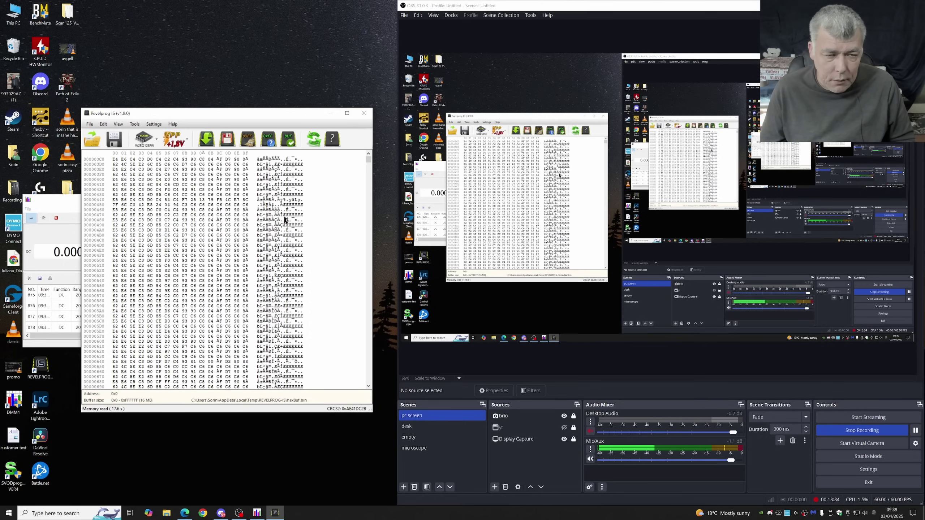
pyautogui.scroll(-12, 286, 220)
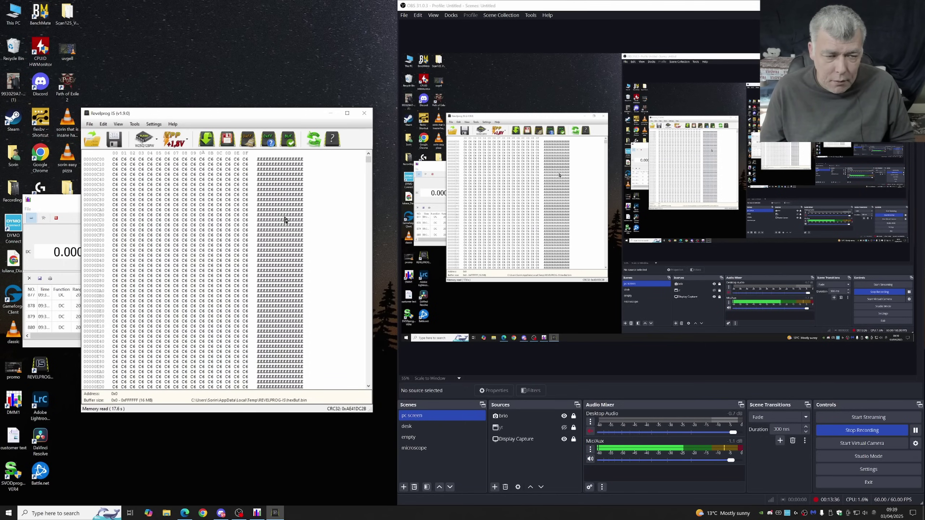
pyautogui.scroll(10, 286, 220)
pyautogui.scroll(20, 286, 220)
# Step: Verify the buffer against the chip, and repeat the memory read and verification at 1.8 V
pyautogui.click(293, 141)
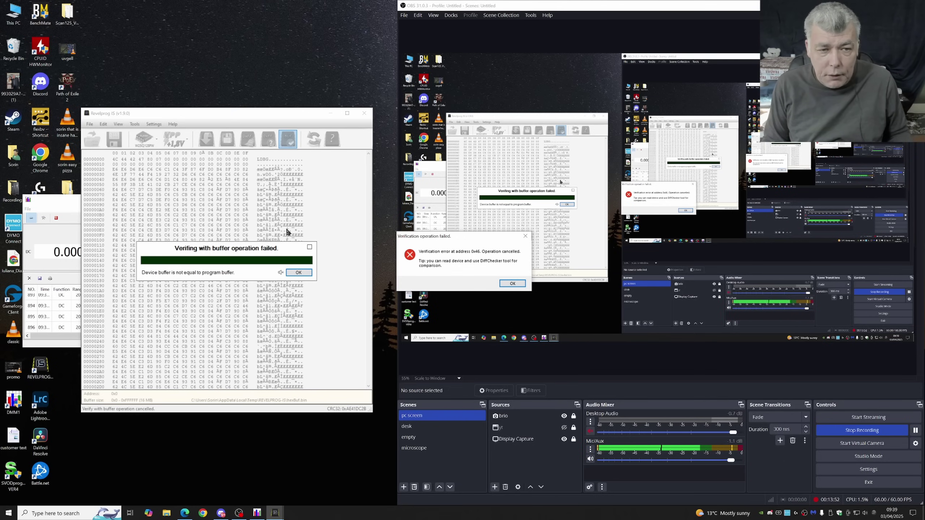
pyautogui.click(298, 272)
pyautogui.click(511, 284)
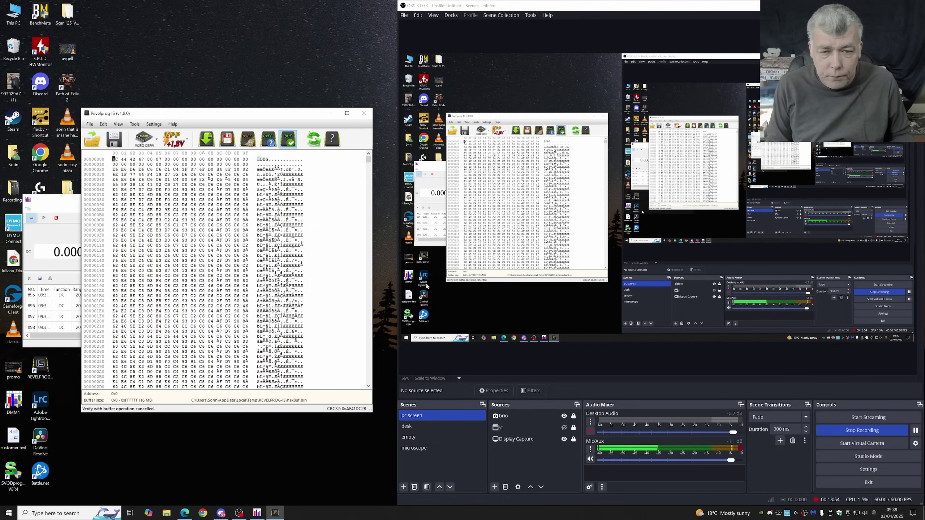
pyautogui.click(206, 143)
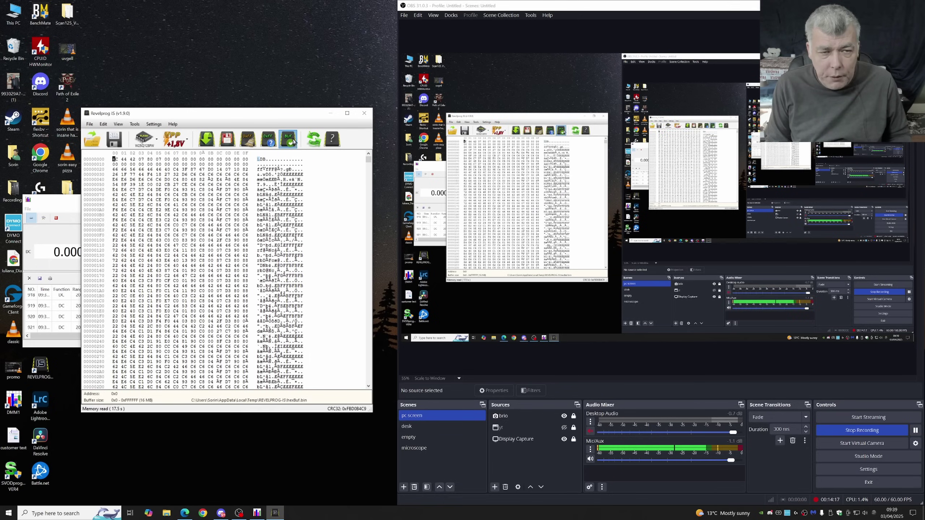
pyautogui.click(292, 140)
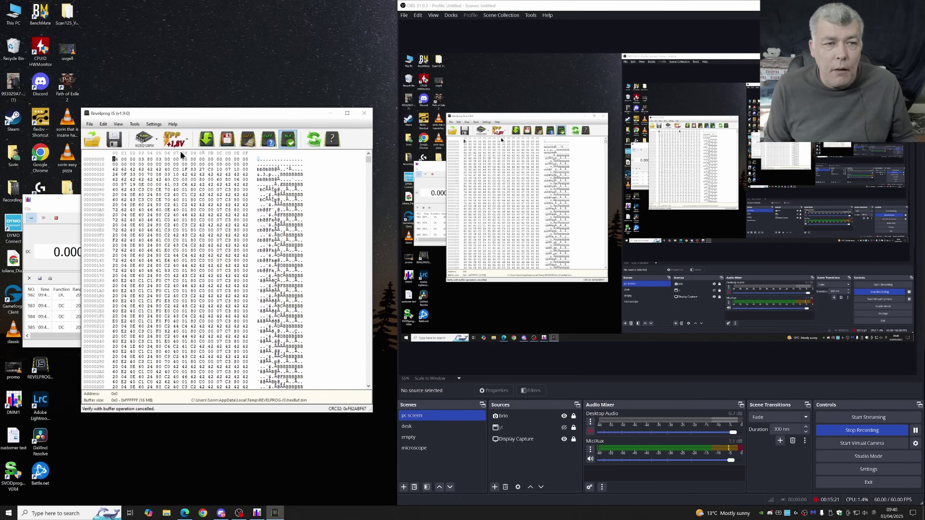
# Step: Change the programming voltage from a preset to the user-defined supply and set it to 1.9 V
pyautogui.click(176, 140)
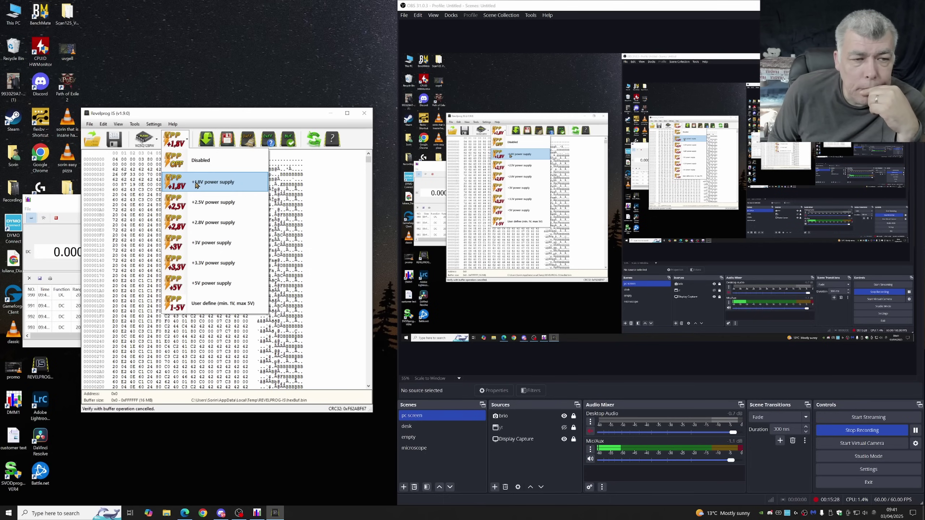
pyautogui.click(195, 186)
pyautogui.click(186, 141)
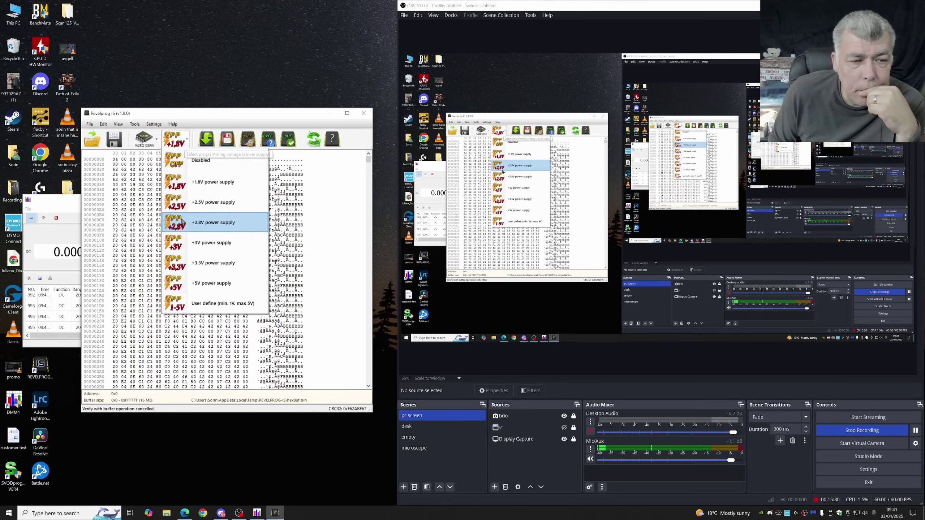
pyautogui.click(201, 308)
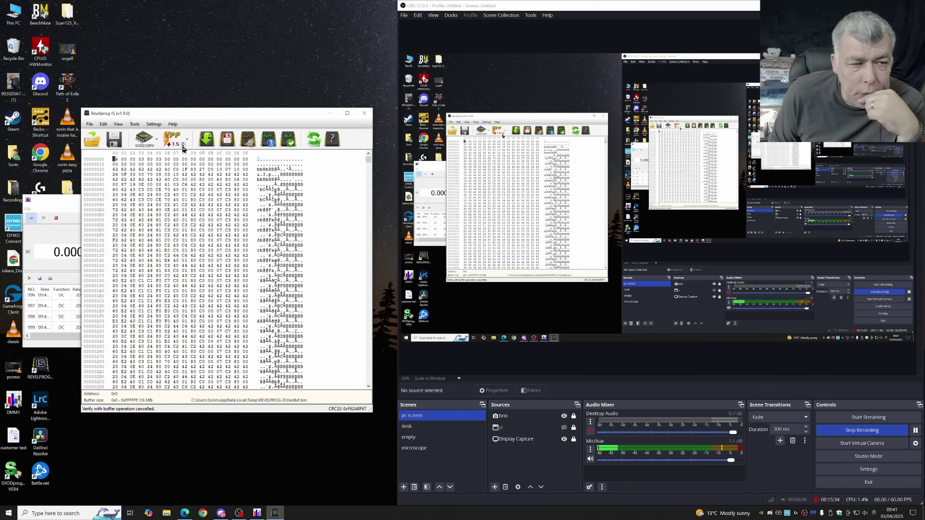
pyautogui.click(184, 145)
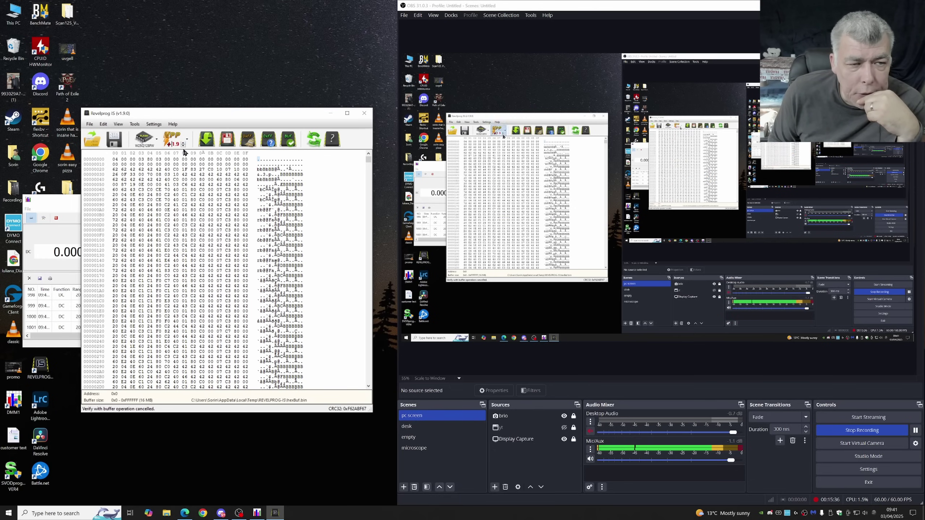
# Step: Read the flash chip's memory into the buffer at 1.9 V and verify it against the device
pyautogui.click(207, 141)
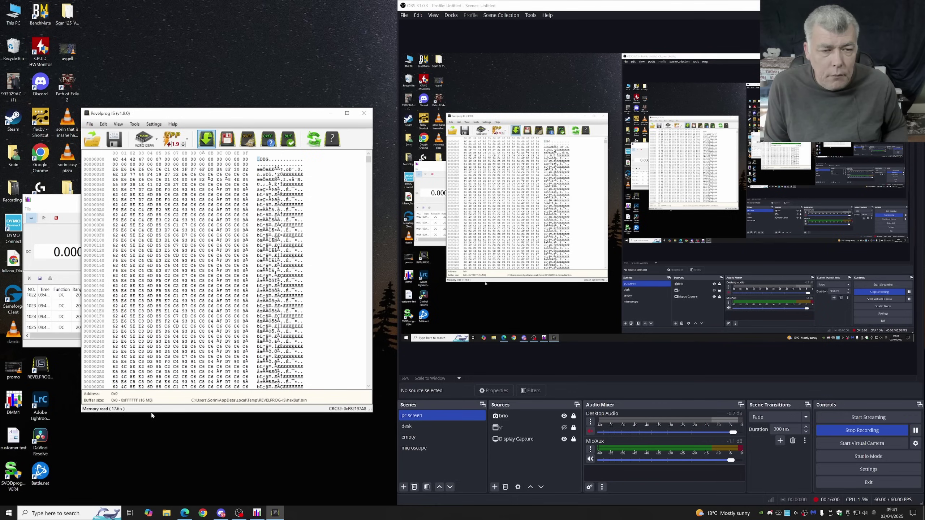
pyautogui.click(290, 140)
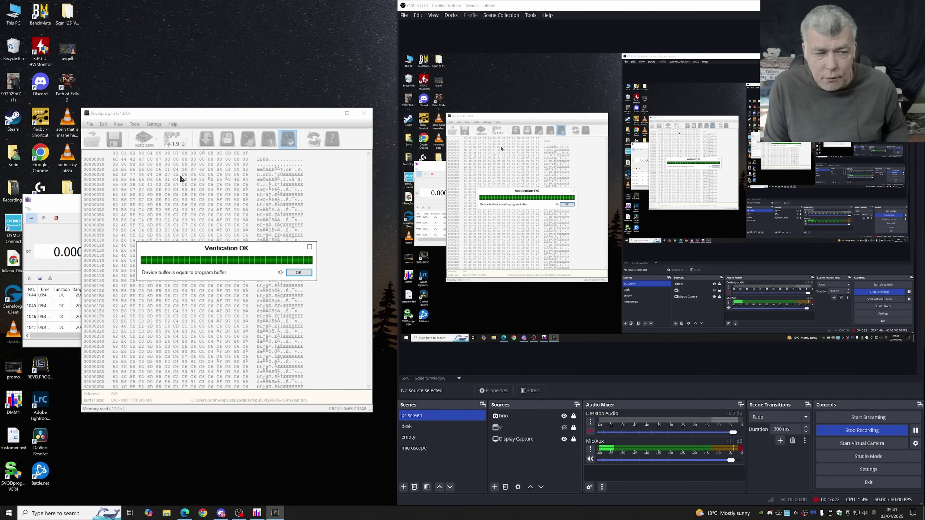
pyautogui.click(298, 272)
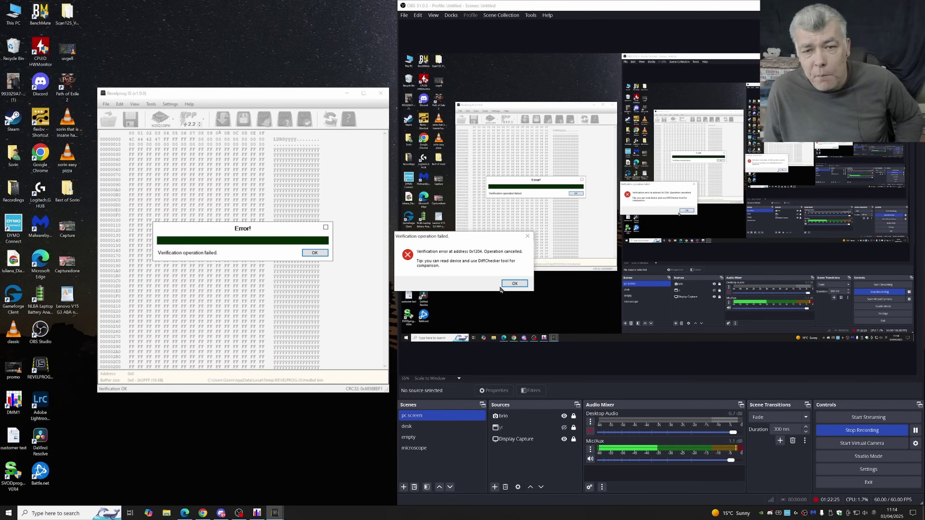
# Step: Dismiss the verification error messages in the programmer
pyautogui.click(520, 286)
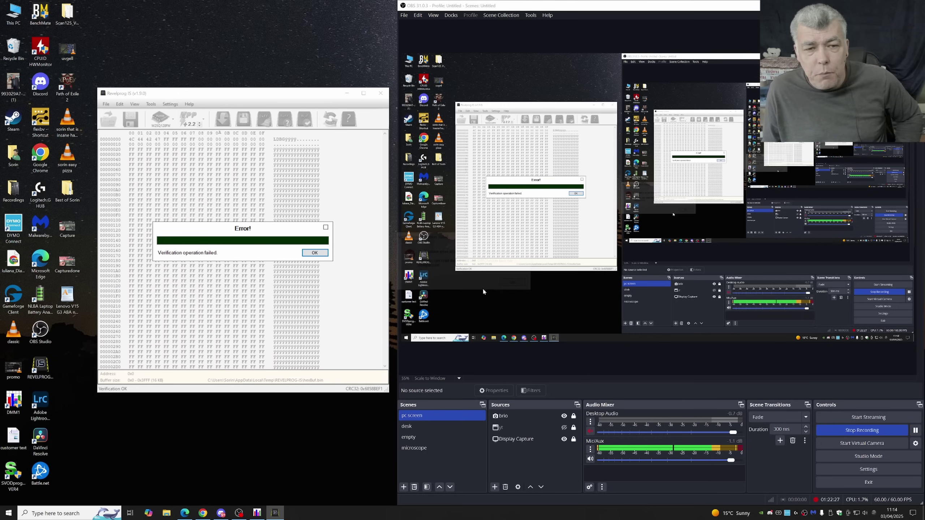
pyautogui.click(310, 255)
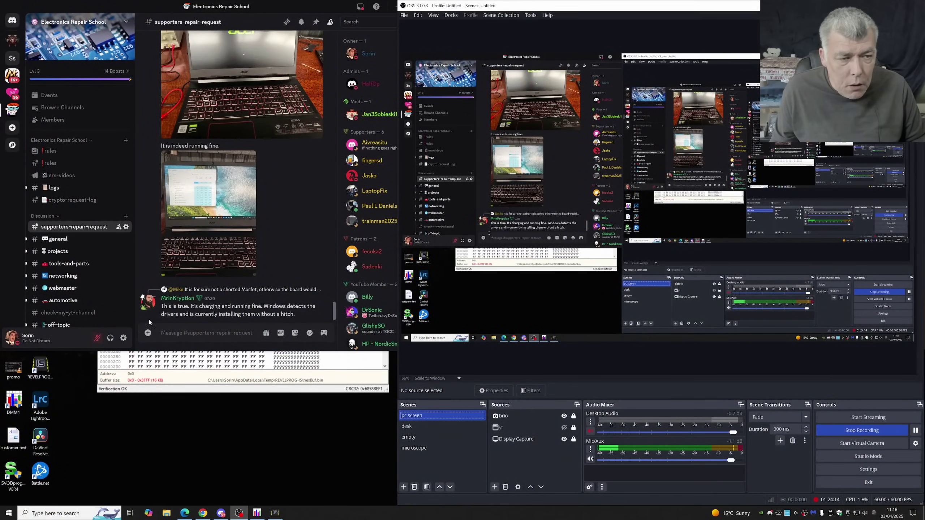
# Step: Switch to Discord and post the file "Lenovo V15 G3 ABA nm-E551.bin" in the bios channel with the message "Lenovo V15 G3 ABA NM-E551"
pyautogui.scroll(-10, 88, 263)
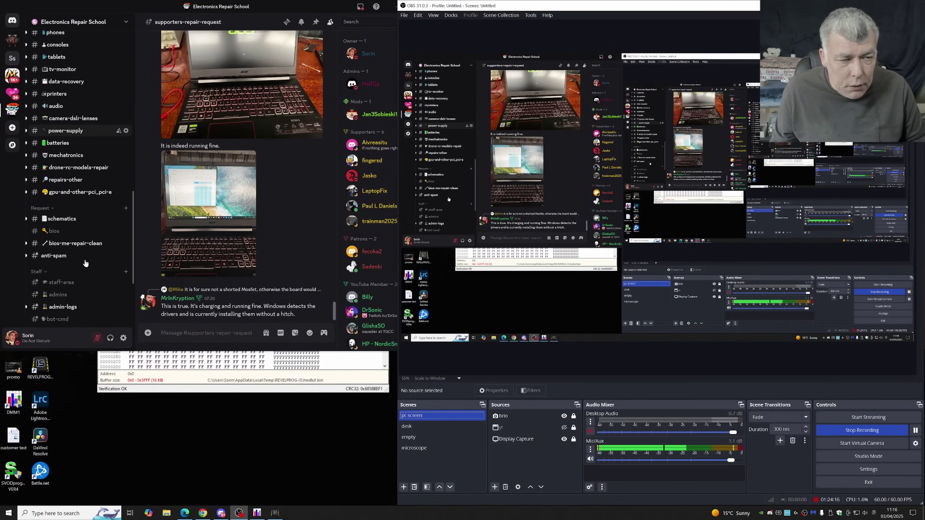
pyautogui.click(73, 232)
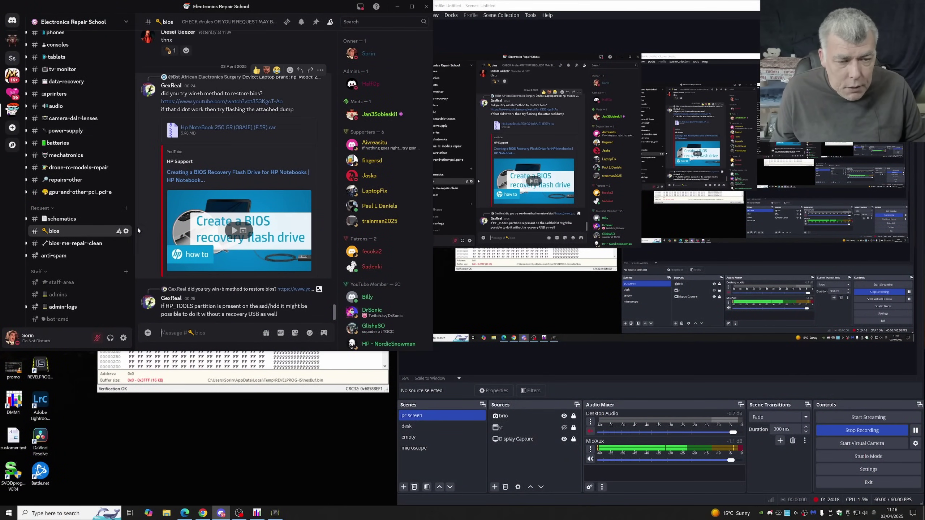
pyautogui.moveTo(123, 11); pyautogui.dragTo(203, 18)
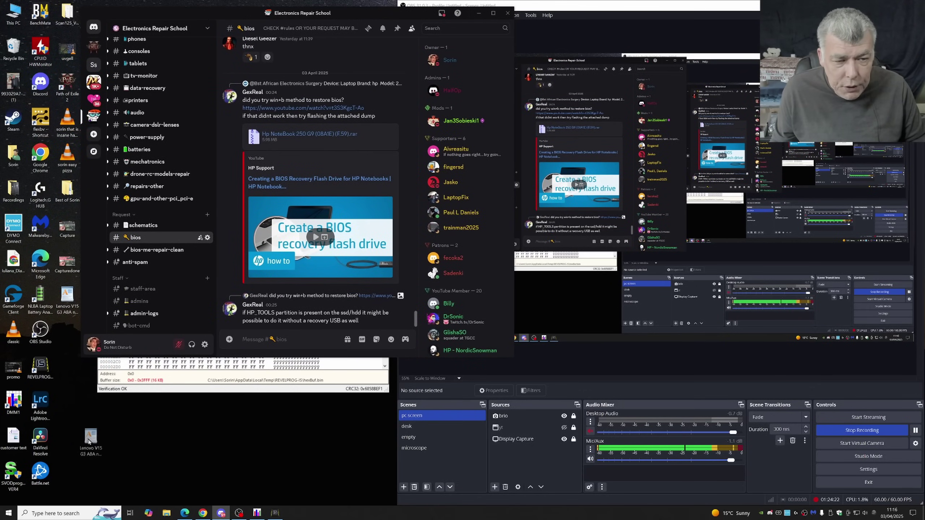
pyautogui.moveTo(249, 436); pyautogui.dragTo(303, 334)
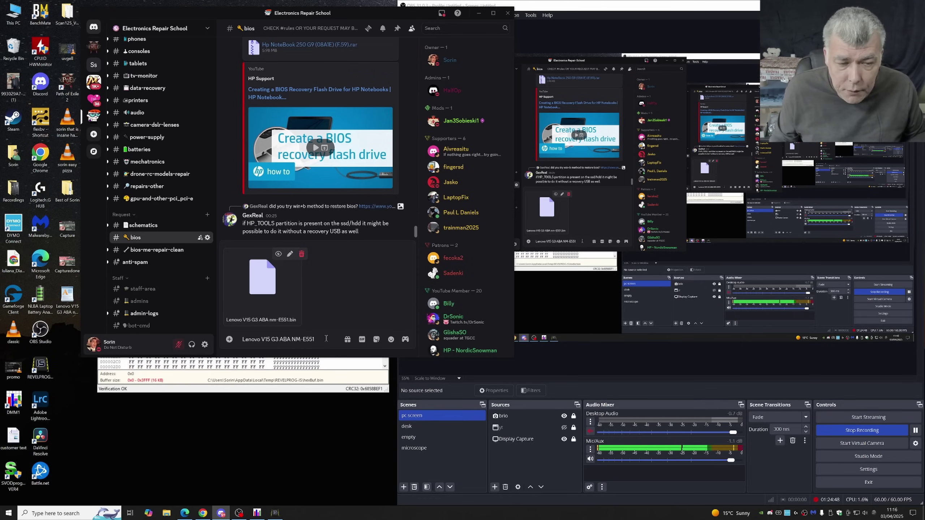
pyautogui.press('Return')
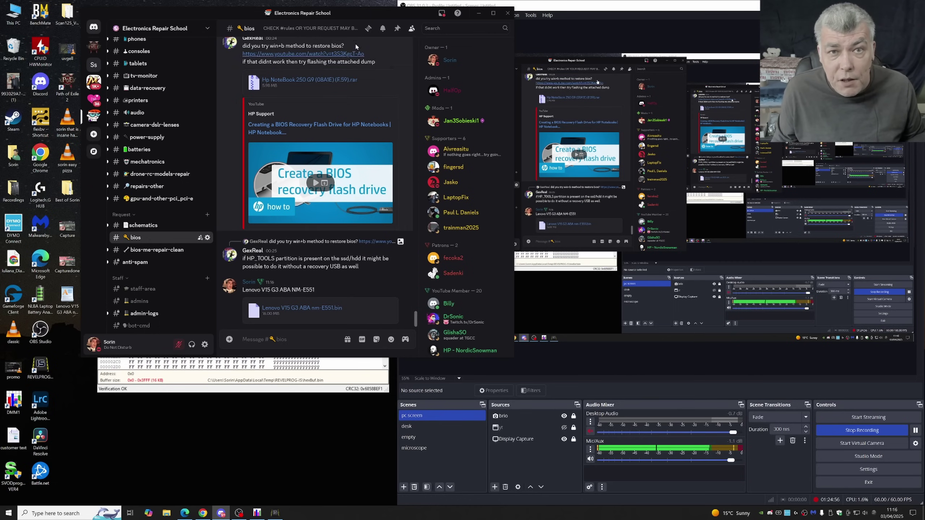
pyautogui.moveTo(367, 16); pyautogui.dragTo(287, 11)
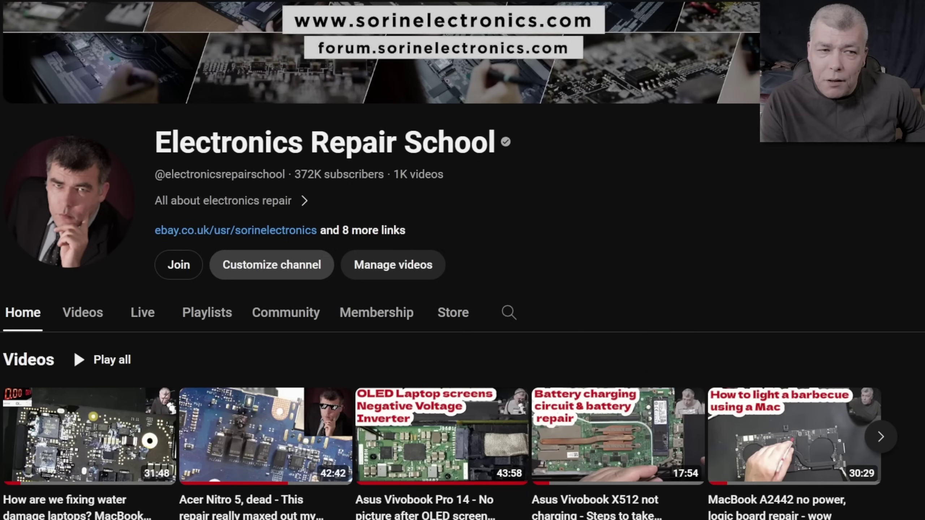
# Step: Look over the Electronics Repair School channel's members-only videos and its "Discord private ch access" membership tier
pyautogui.click(178, 265)
pyautogui.click(757, 236)
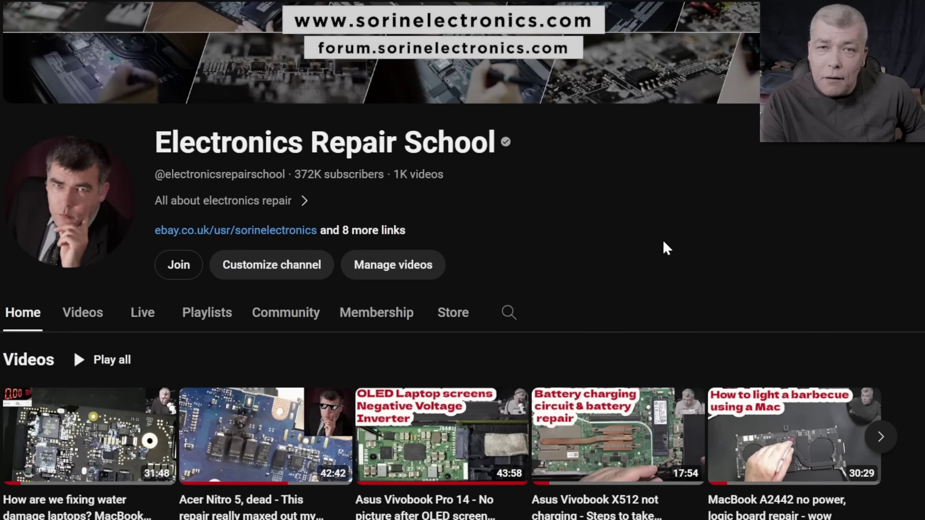
pyautogui.scroll(-10, 663, 249)
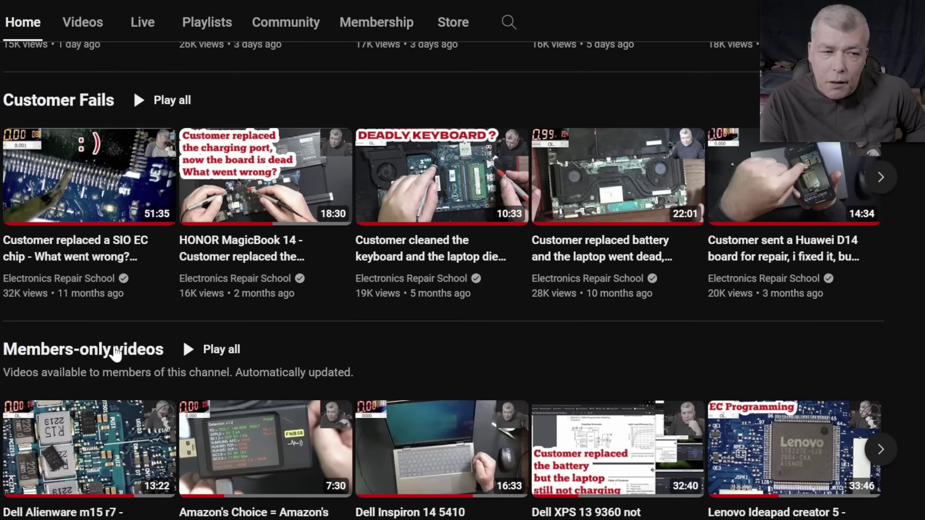
pyautogui.click(116, 351)
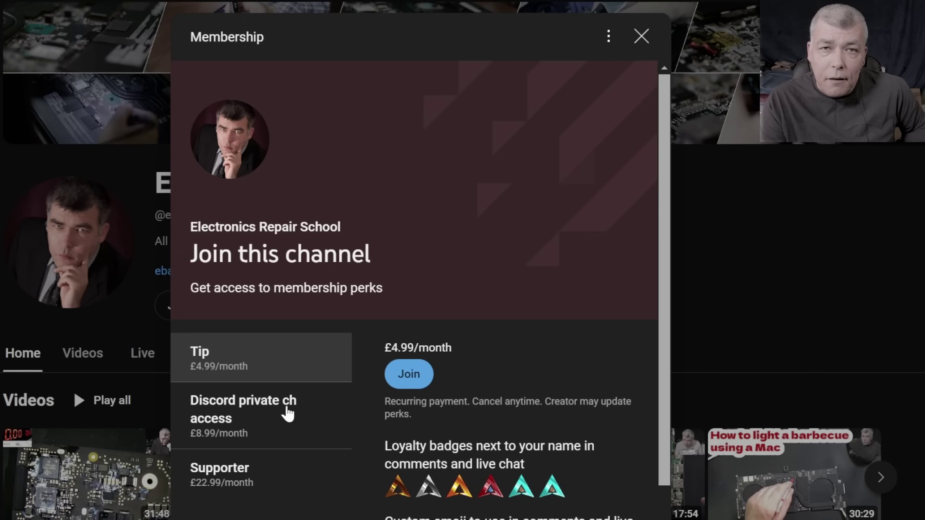
pyautogui.click(288, 412)
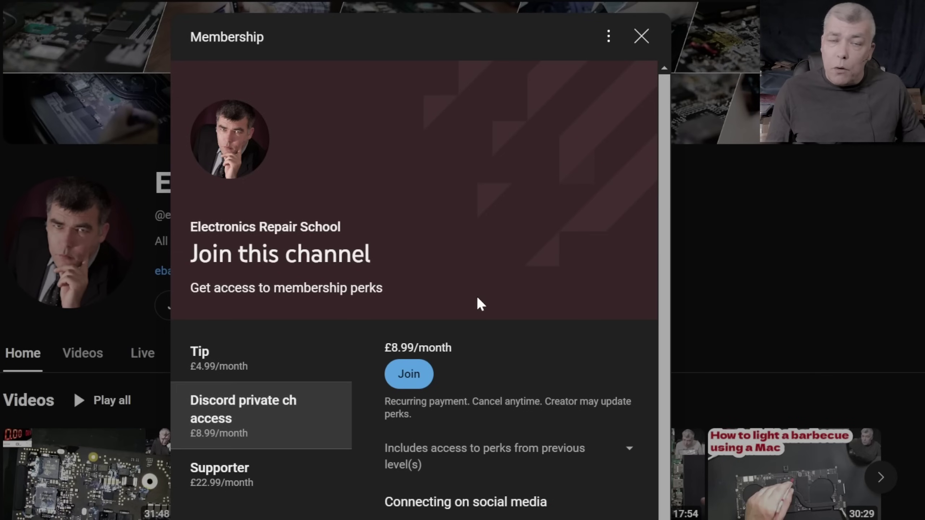
pyautogui.press('Escape')
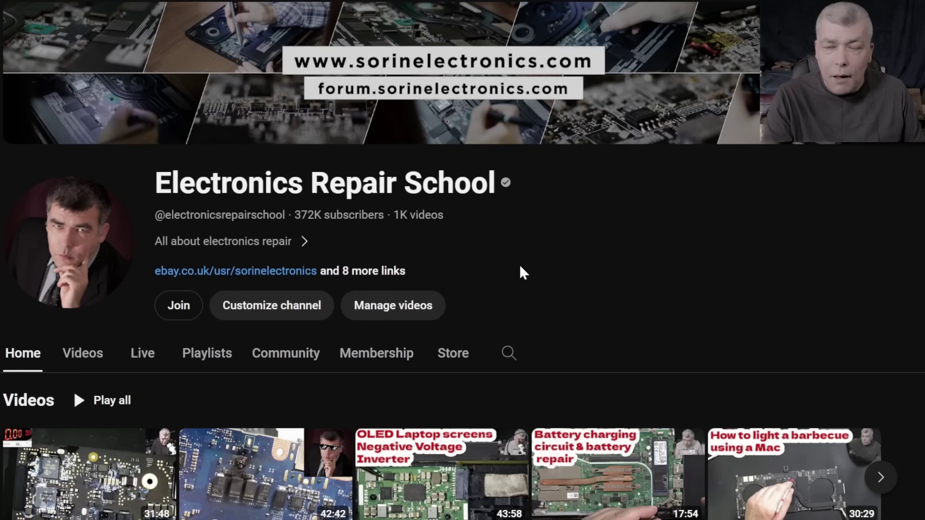
# Step: Open the sorinelectronics eBay shop and browse its items
pyautogui.click(355, 280)
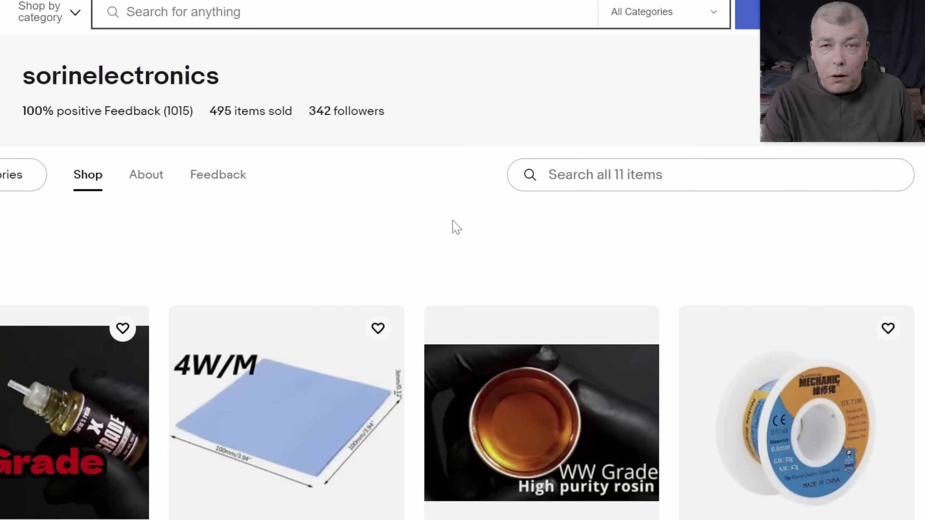
pyautogui.scroll(-6, 452, 222)
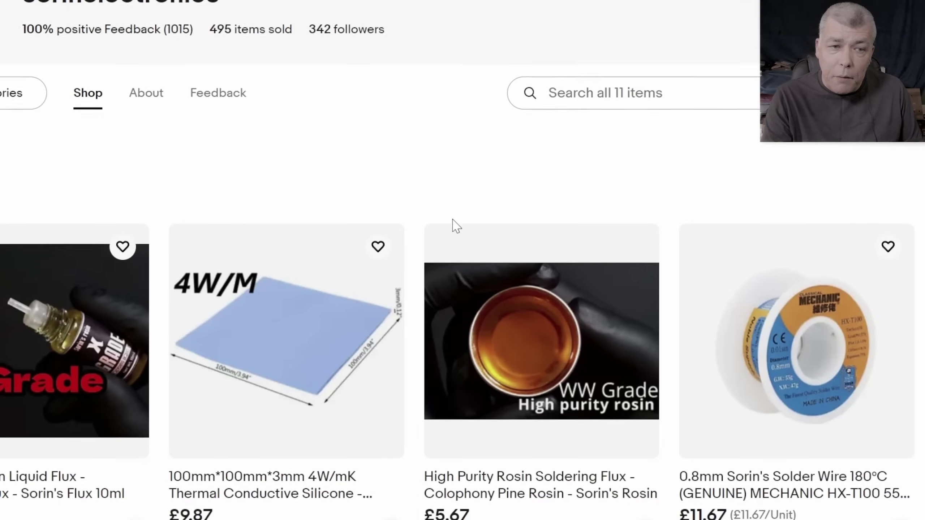